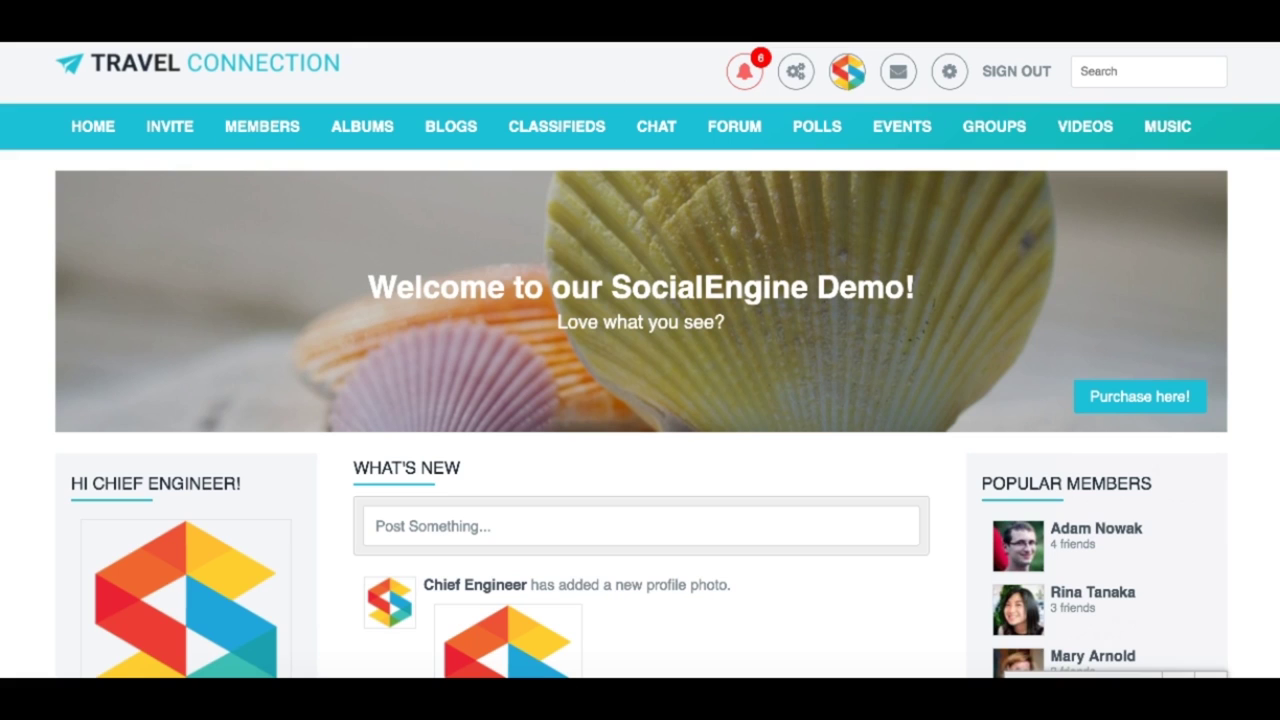
Go to Manage › Members and scroll through the list of 15 network members
left_click(797, 84)
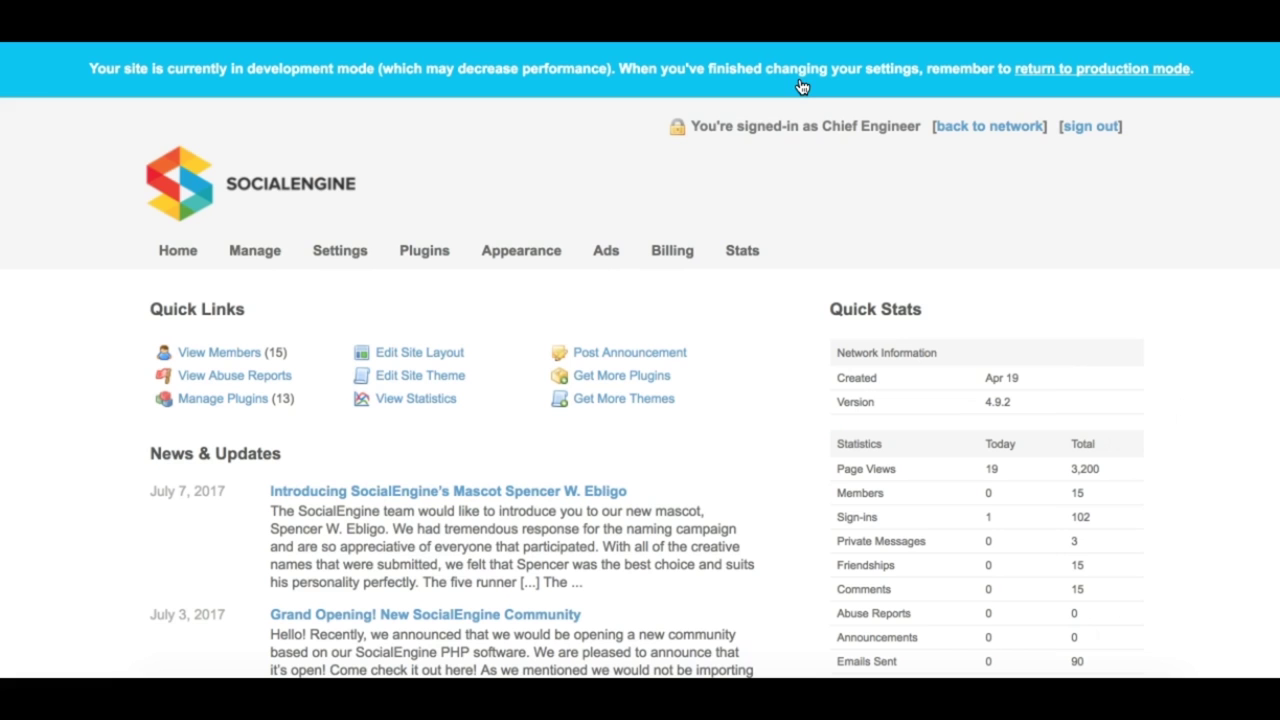
mouse_move(283, 257)
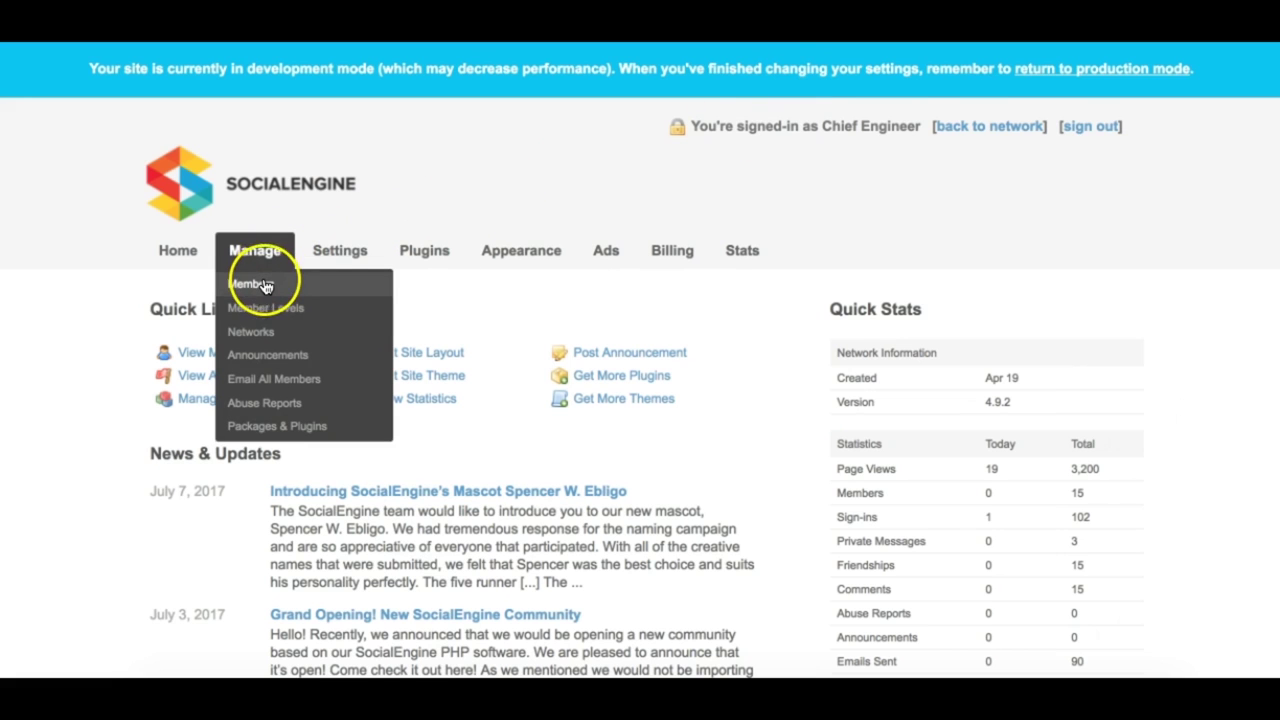
left_click(263, 288)
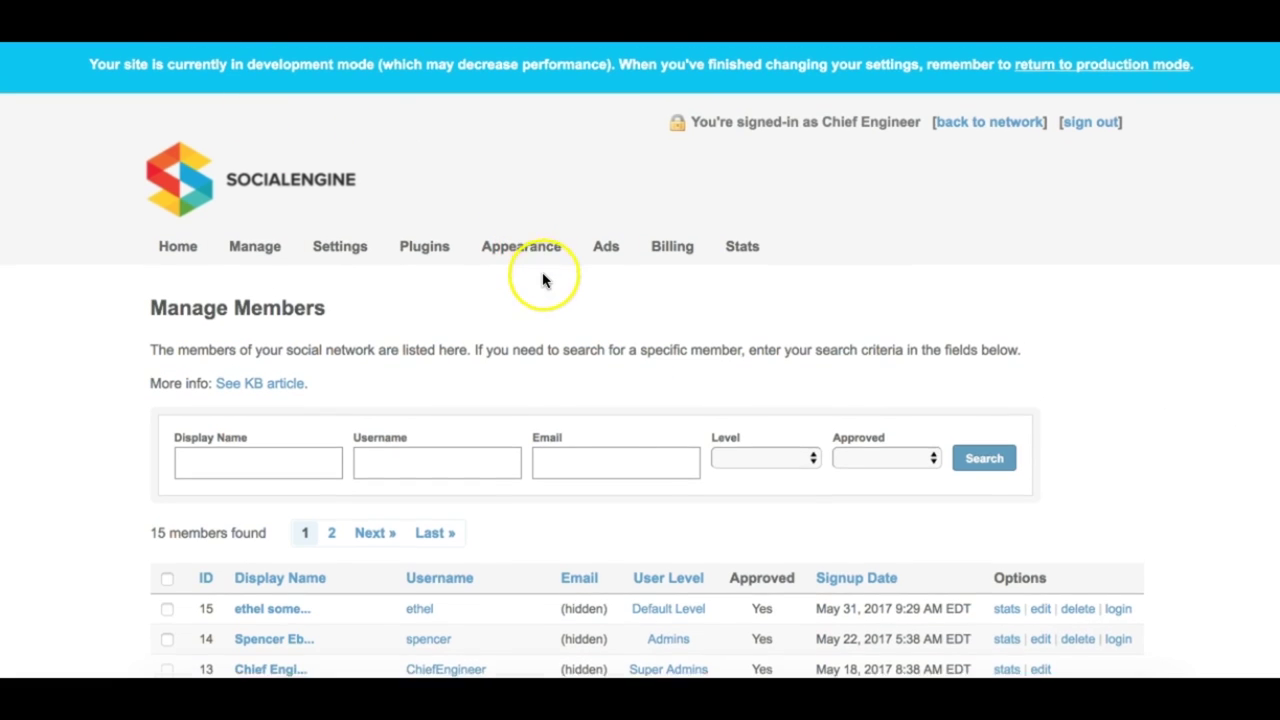
scroll(535, 276, "down", 4)
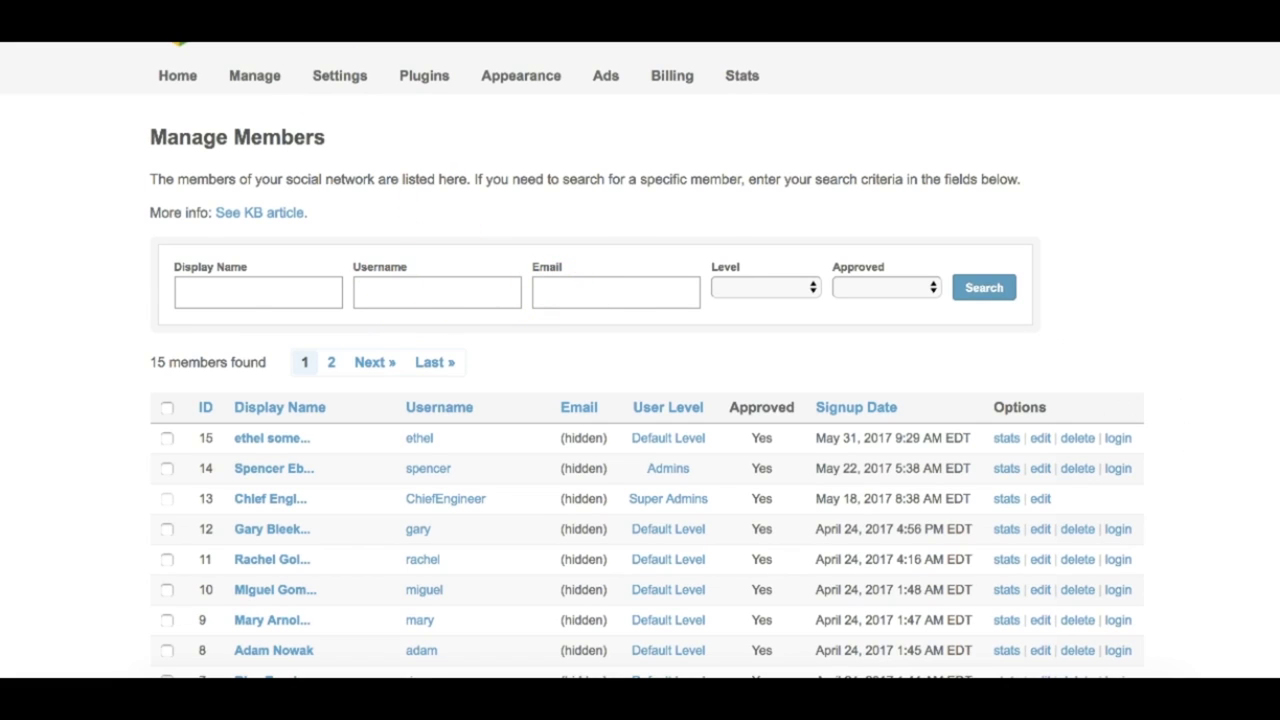
Look over the member level and approval status filter choices without applying one
left_click(812, 289)
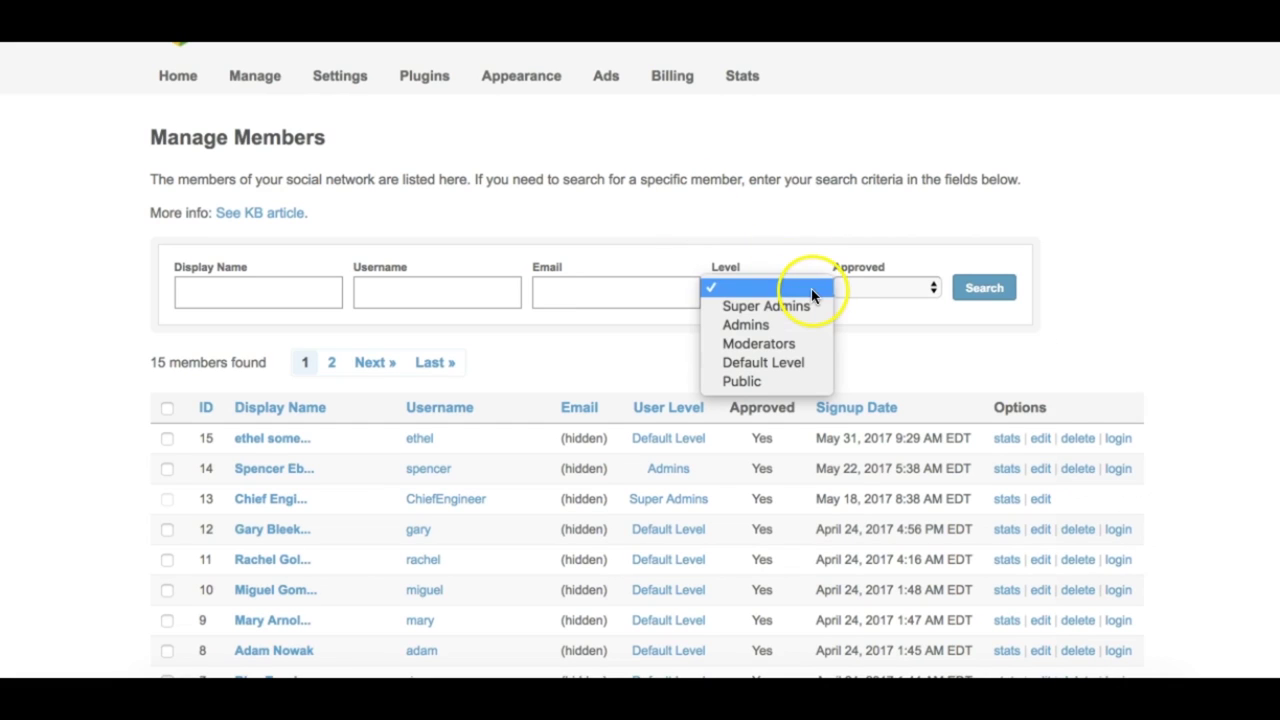
left_click(932, 290)
left_click(934, 289)
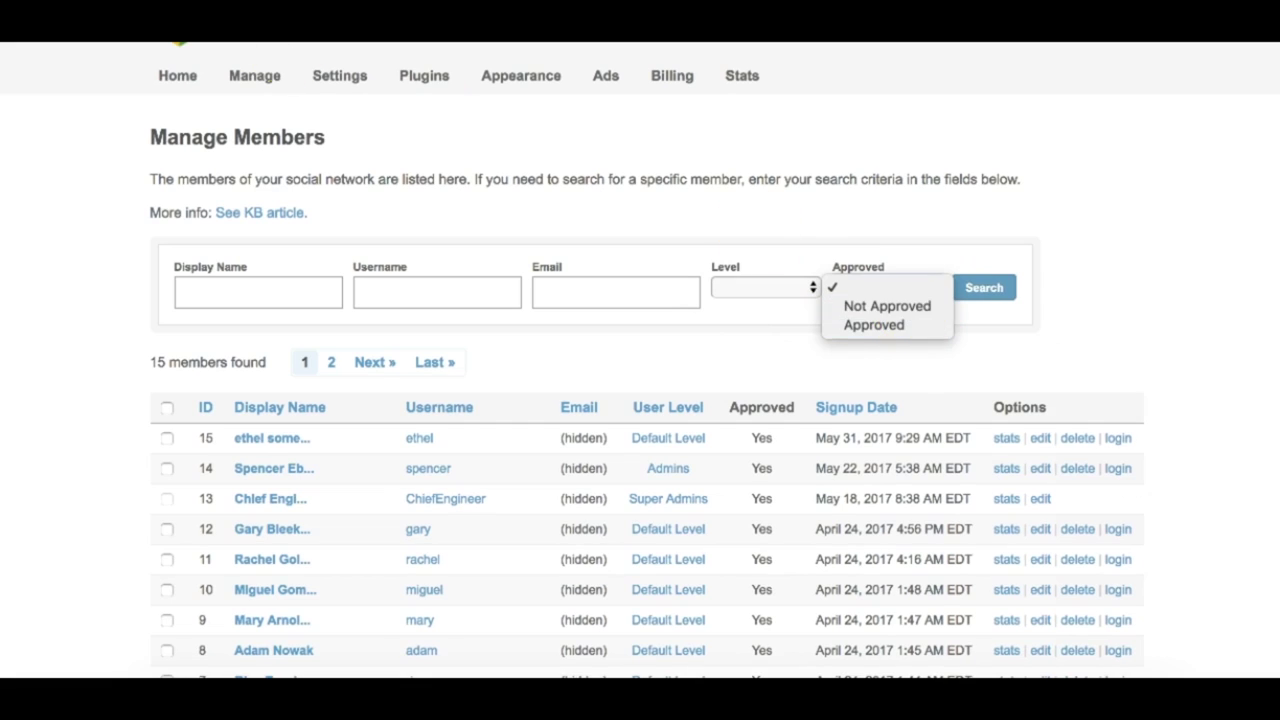
key("Escape")
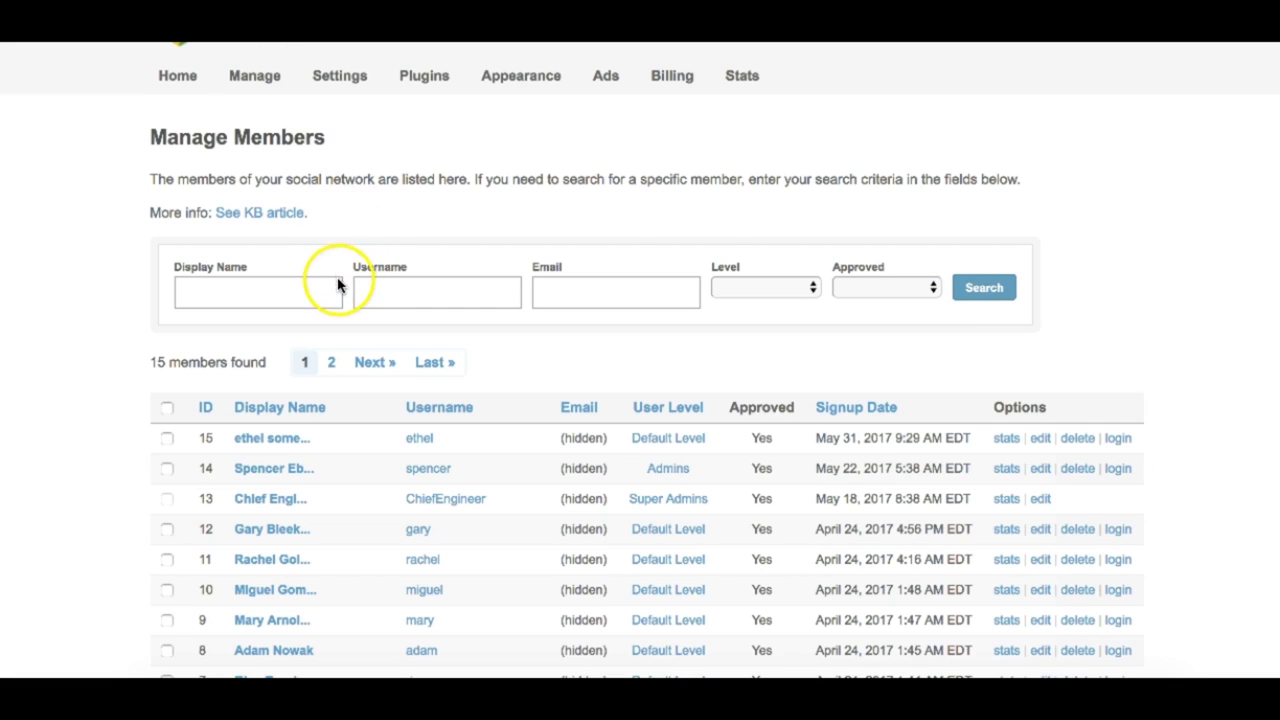
Filter the members list to the Admins level
left_click(812, 290)
left_click(812, 290)
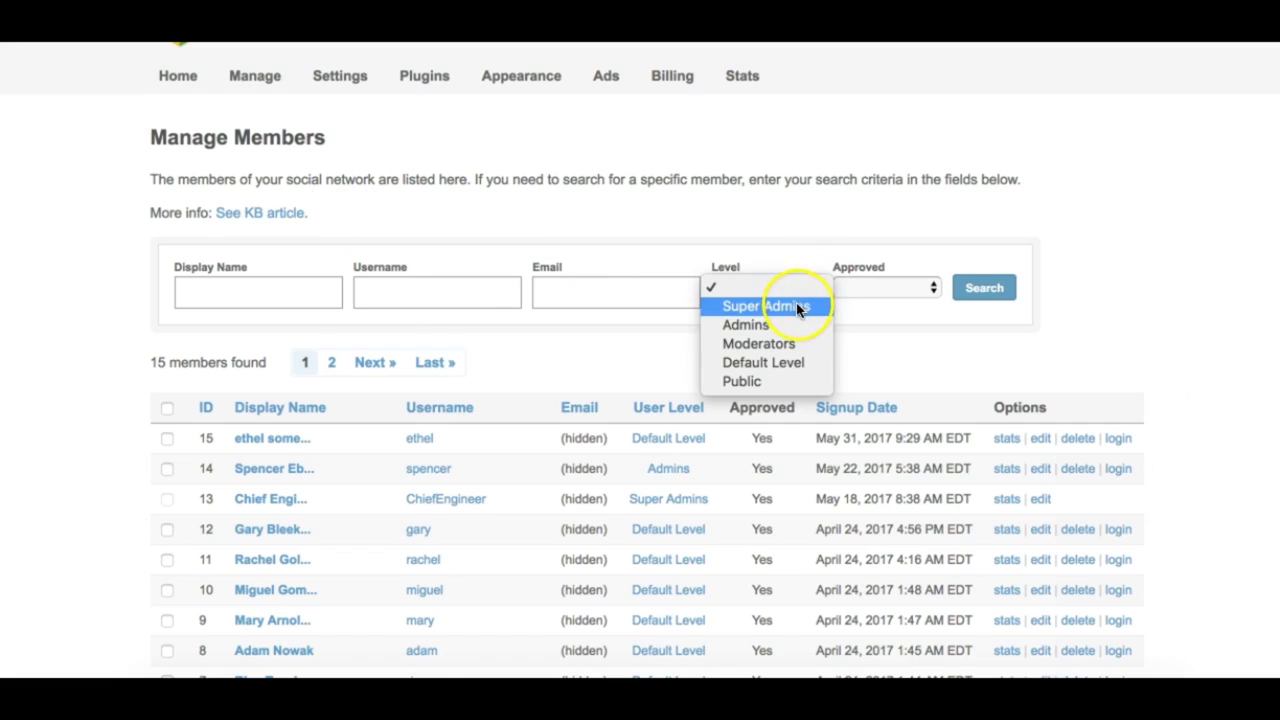
left_click(785, 324)
left_click(966, 290)
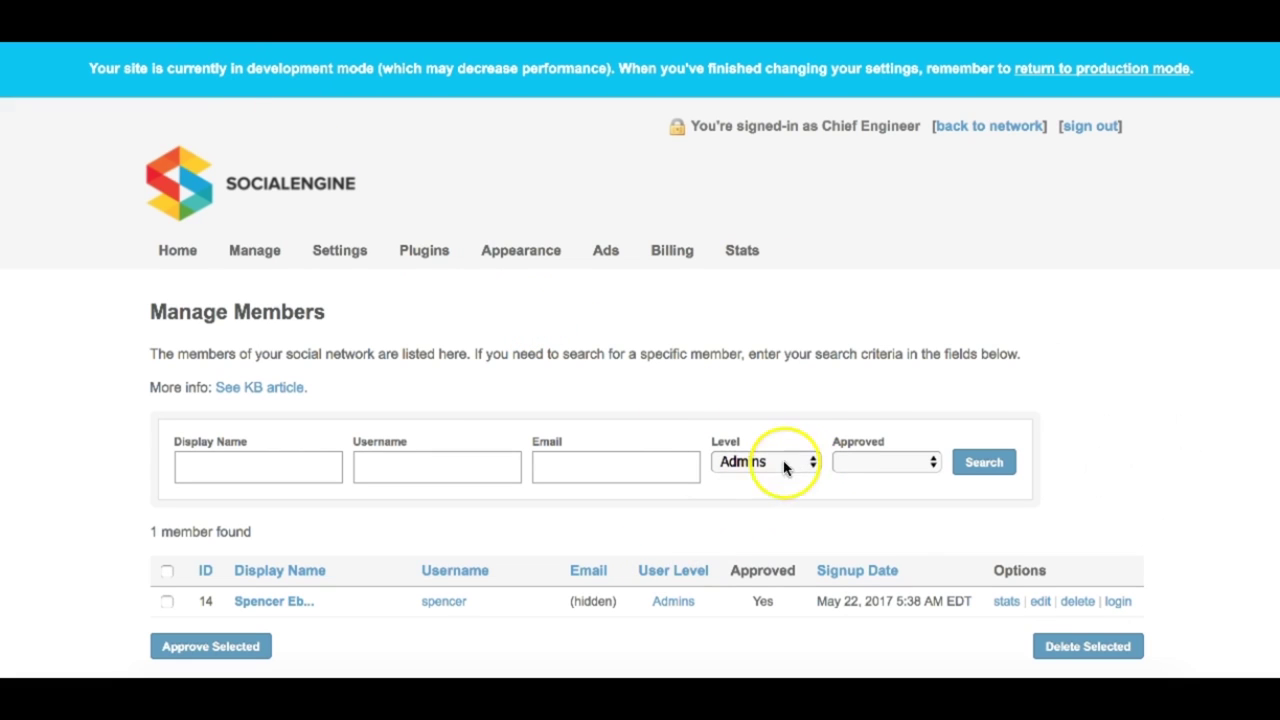
Clear the level filter to list all members, then sort by Display Name
left_click(814, 461)
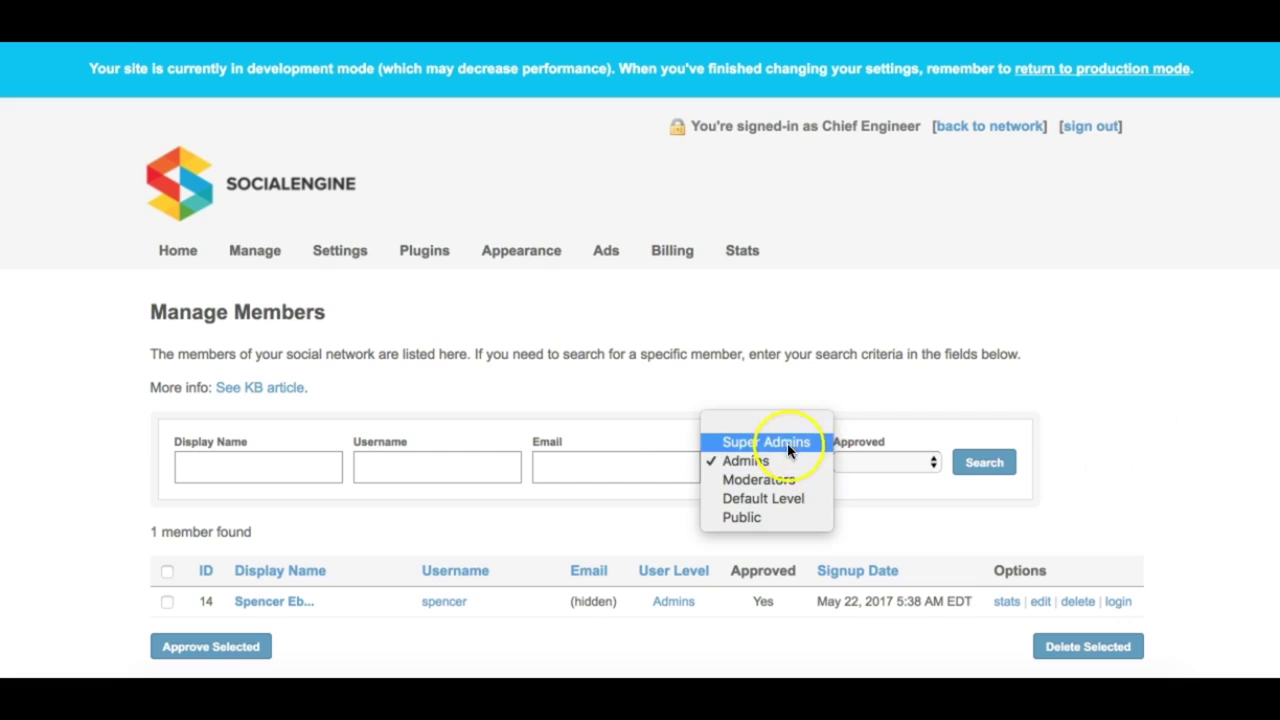
left_click(760, 420)
left_click(986, 464)
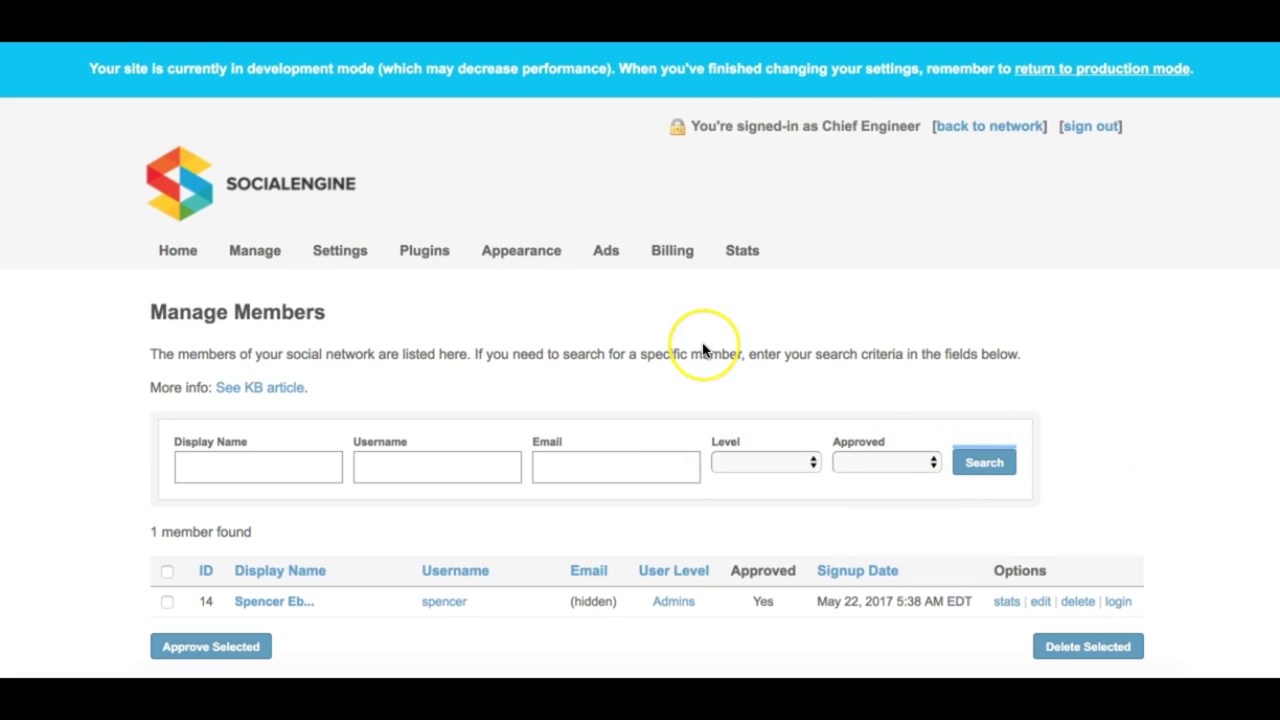
scroll(705, 350, "down", 3)
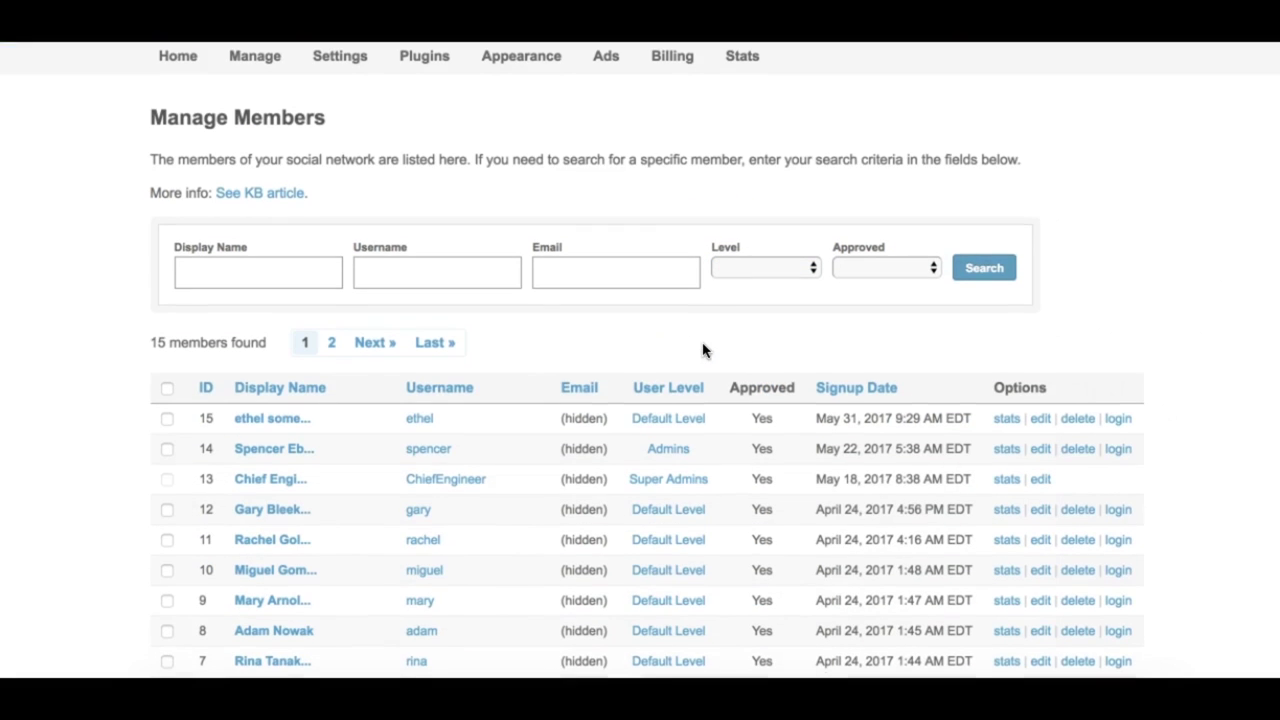
left_click(302, 389)
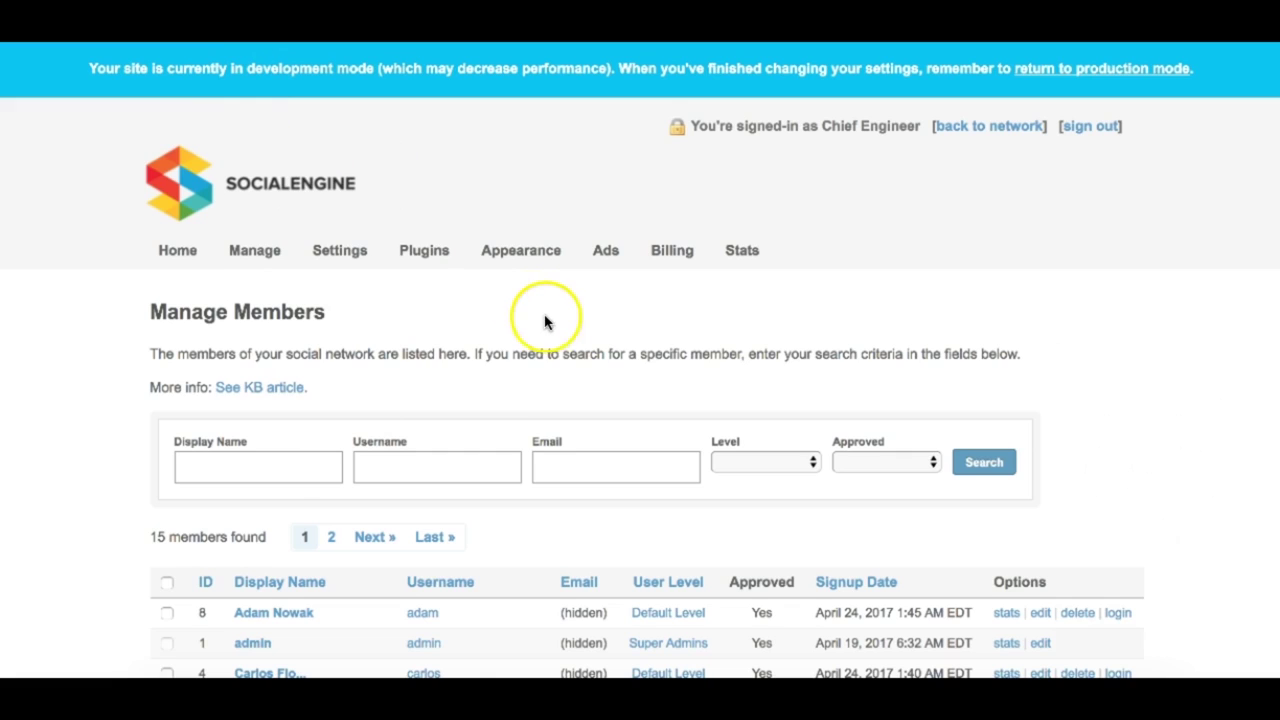
scroll(556, 320, "down", 2)
scroll(556, 320, "down", 2)
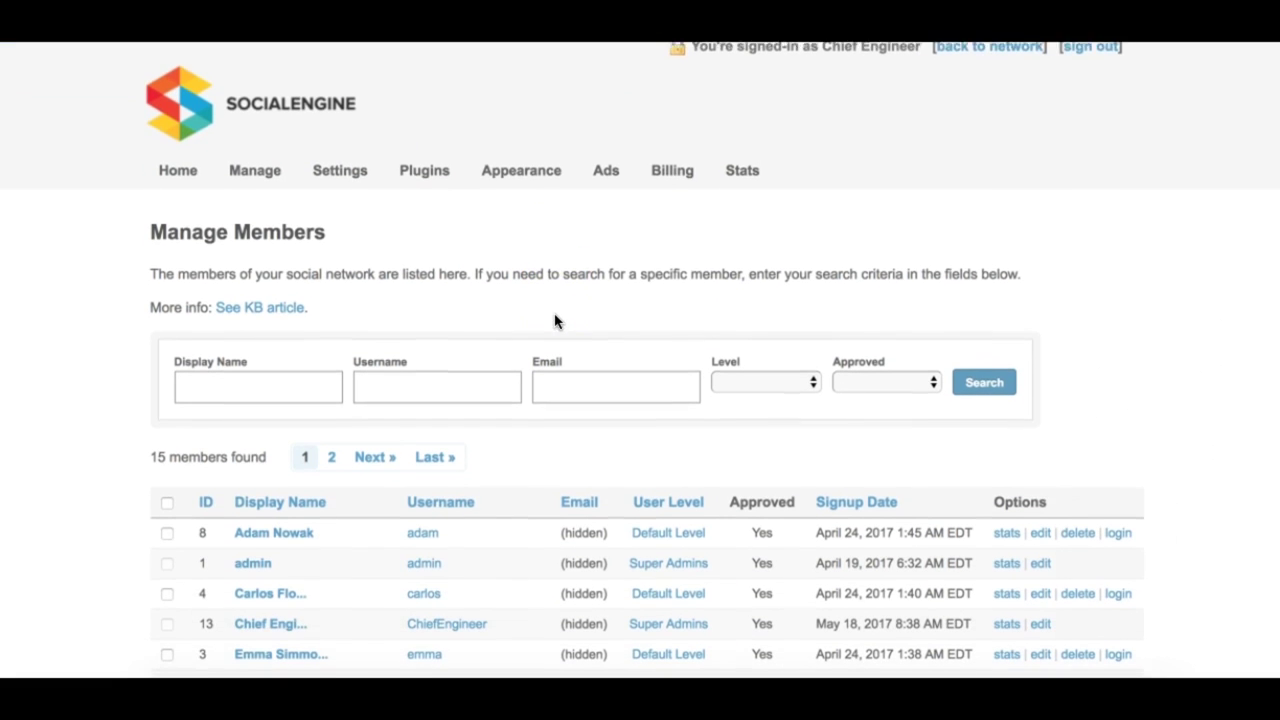
left_click(284, 500)
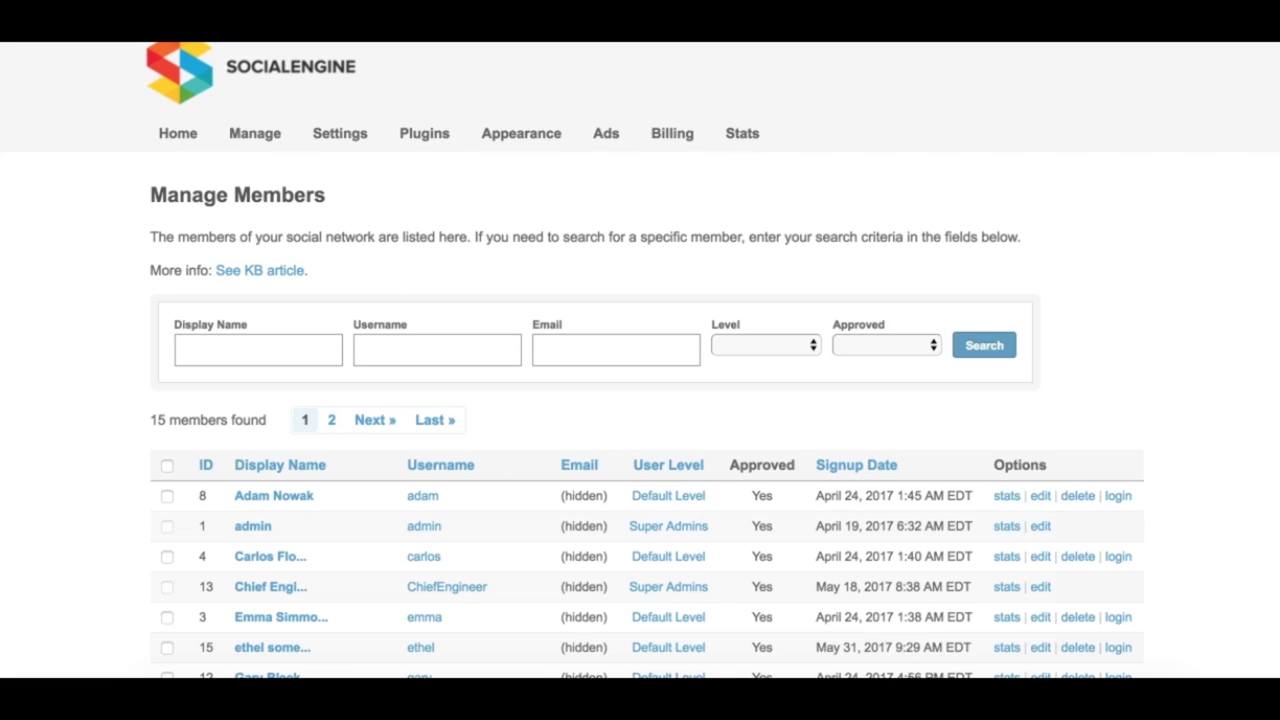
scroll(80, 391, "down", 2)
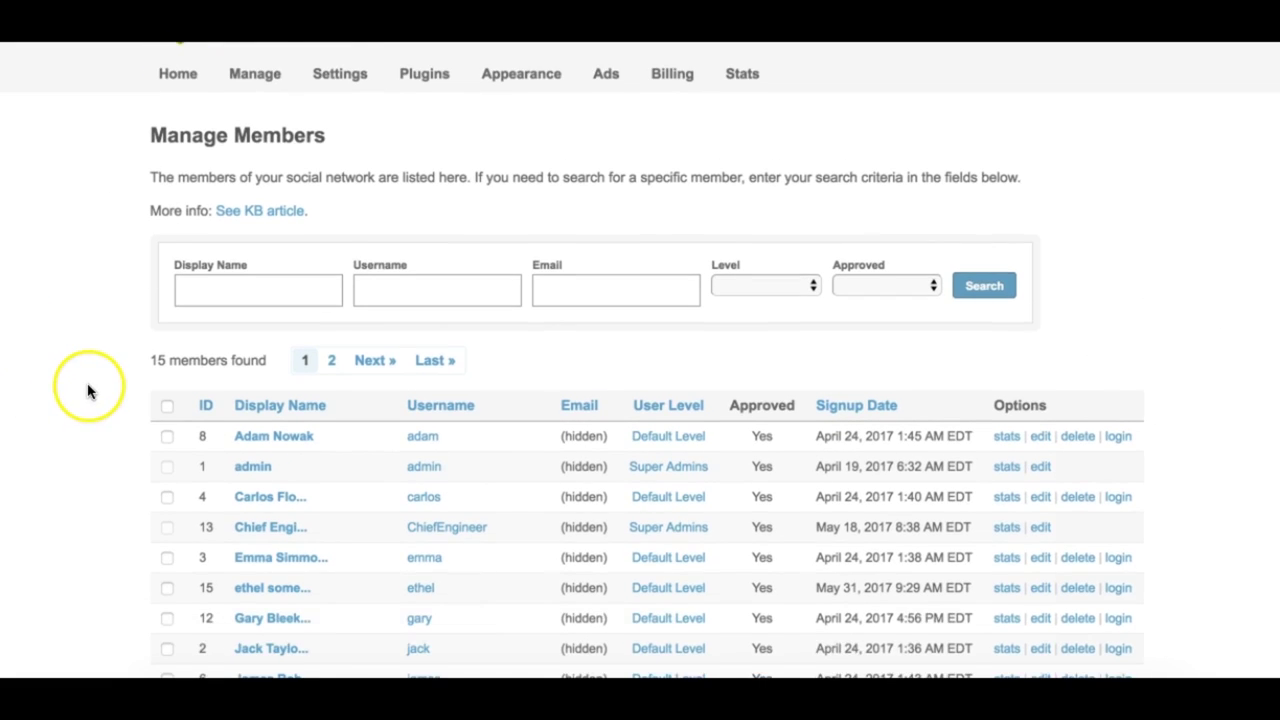
left_click(166, 413)
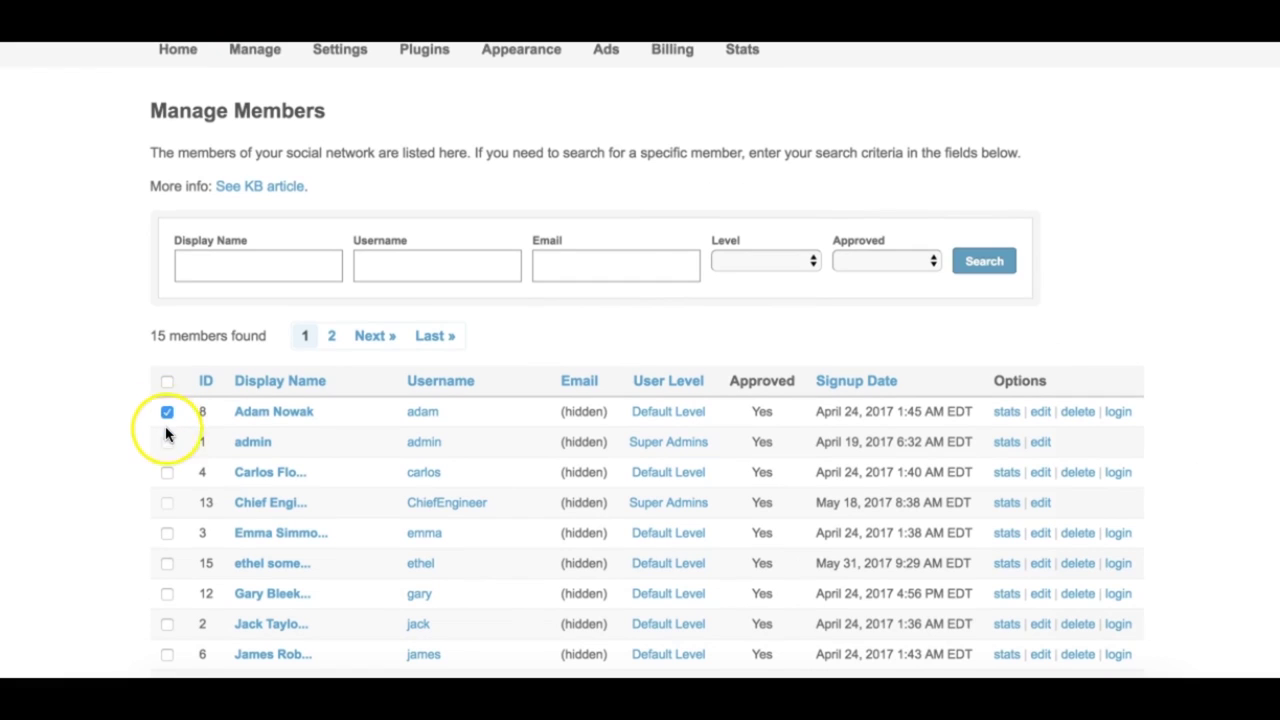
left_click(160, 409)
scroll(157, 403, "down", 2)
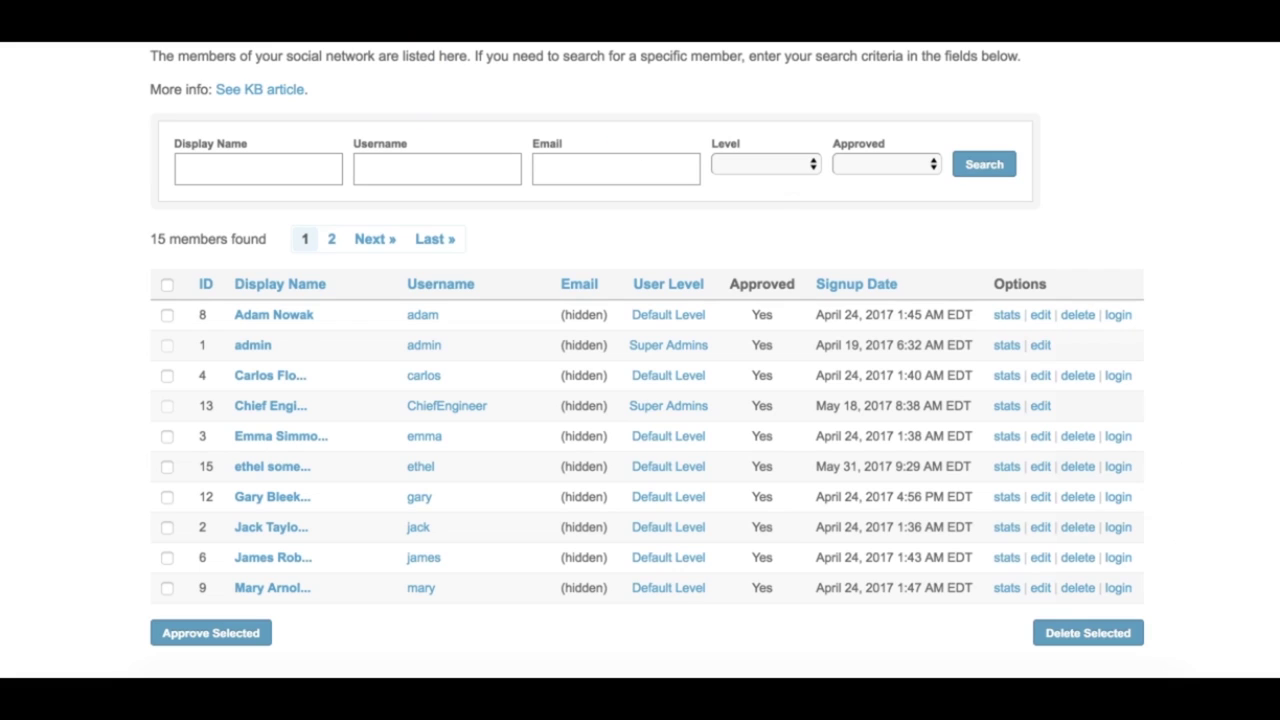
Check the first member's statistics (8 views, 4 friends) and close the summary
left_click(1006, 316)
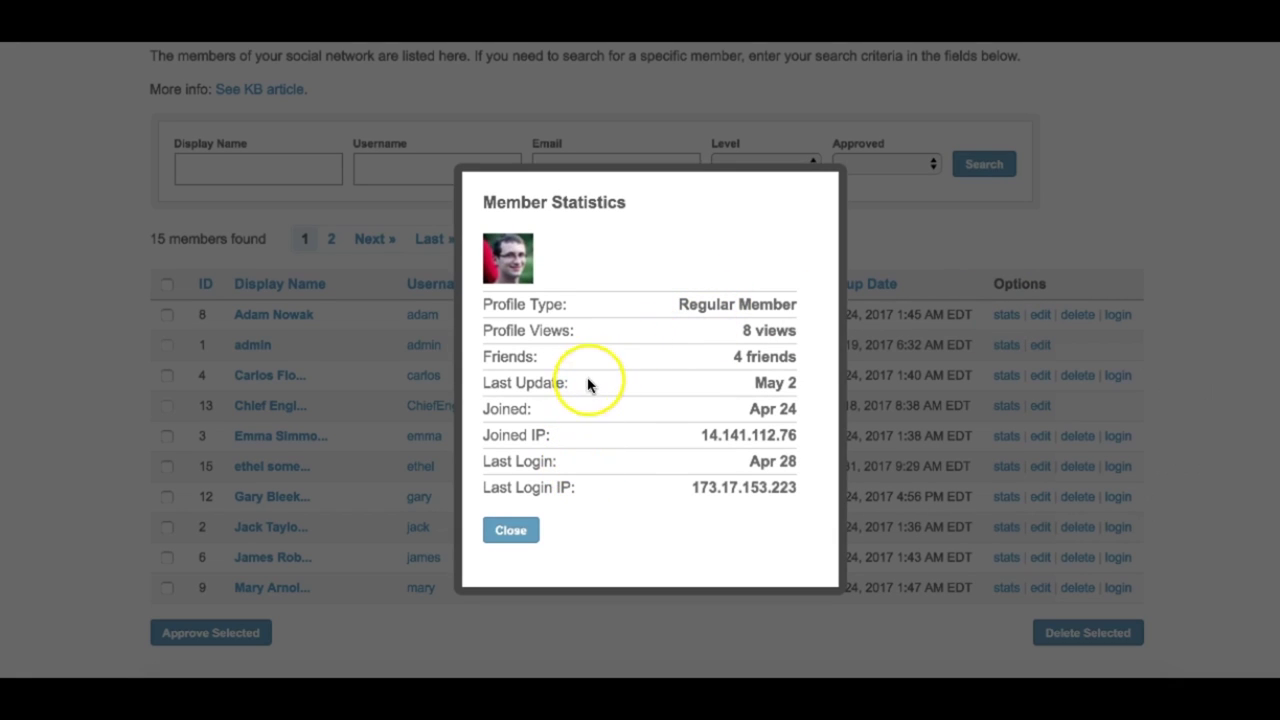
left_click(517, 533)
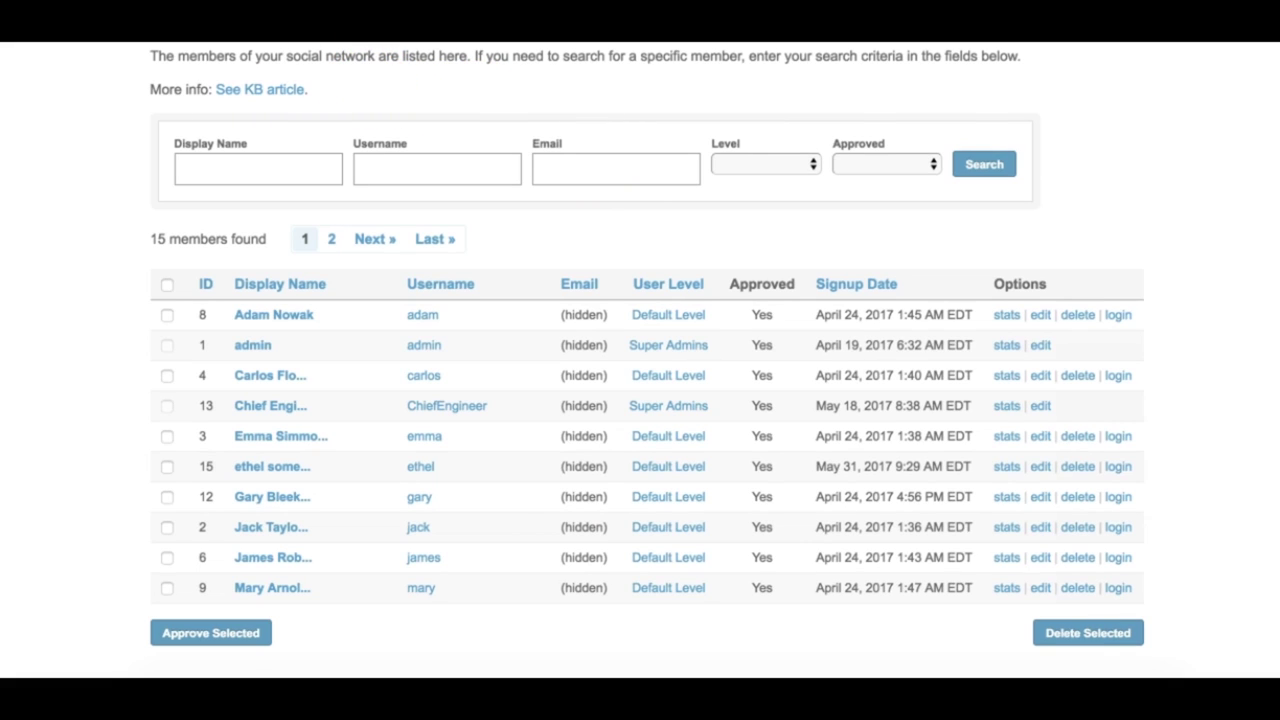
left_click(1040, 316)
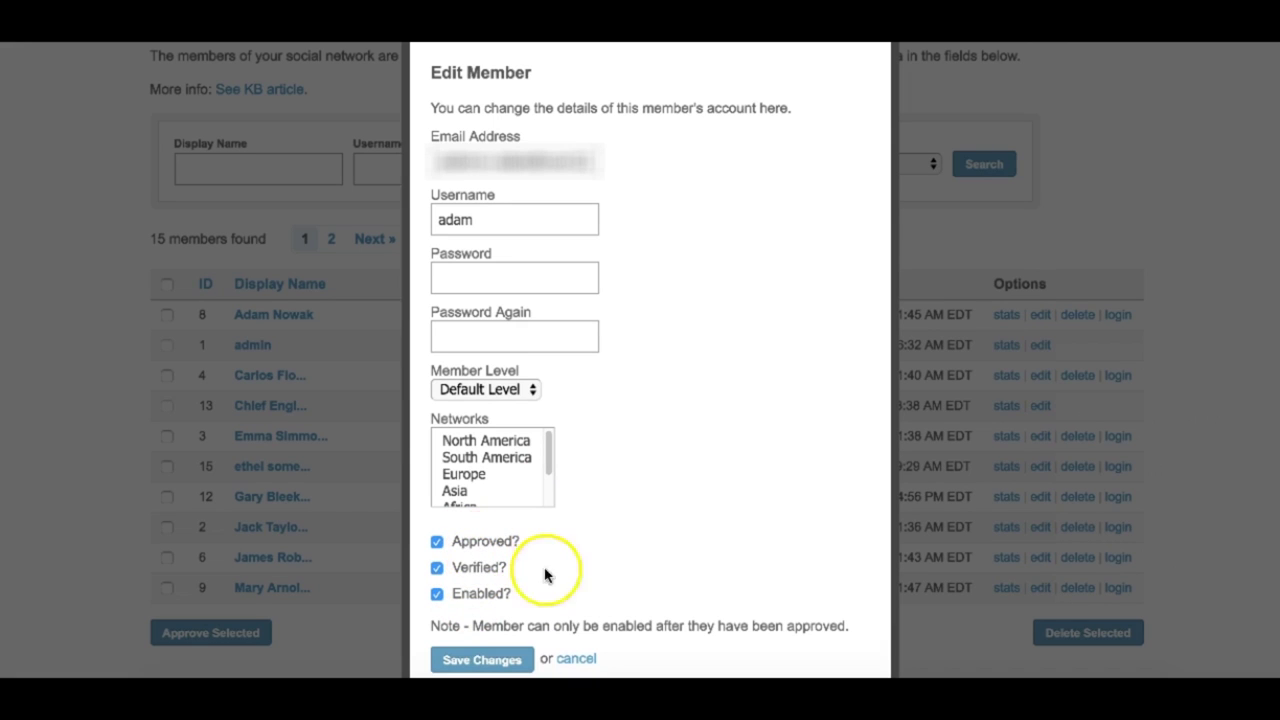
left_click(578, 660)
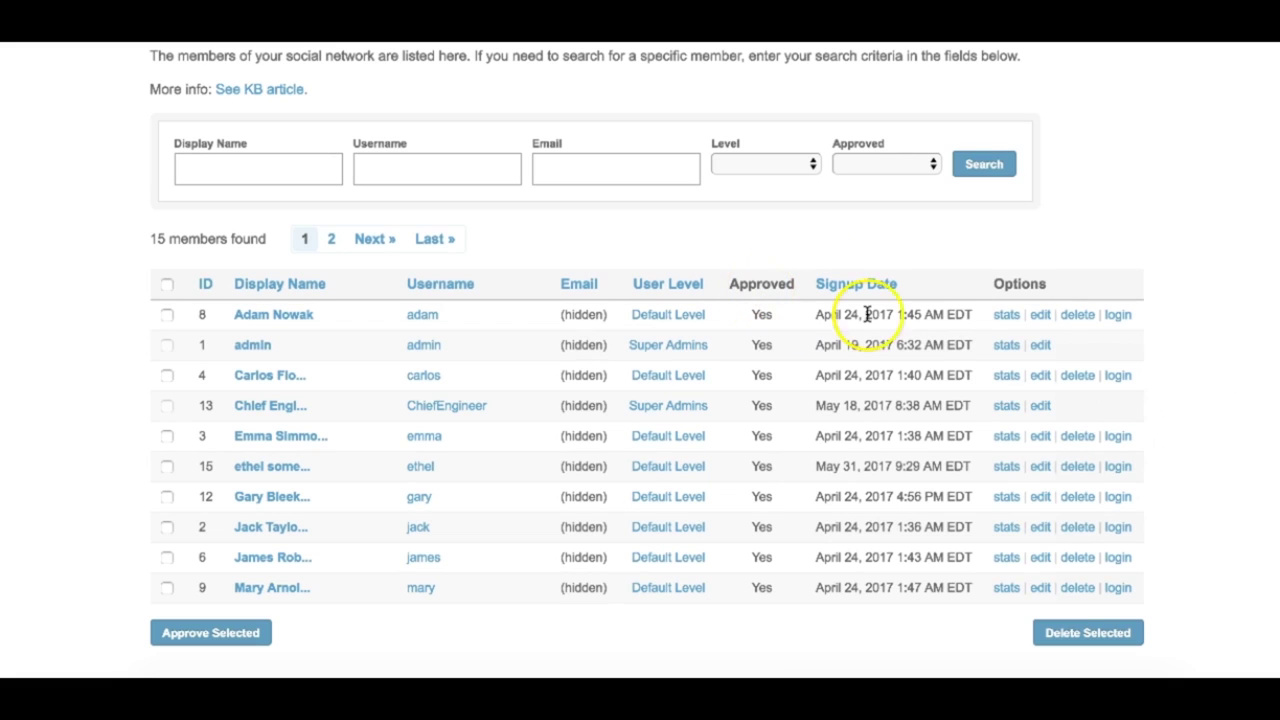
Approve member ID 8 in bulk and reopen its Edit Member form
left_click(1041, 316)
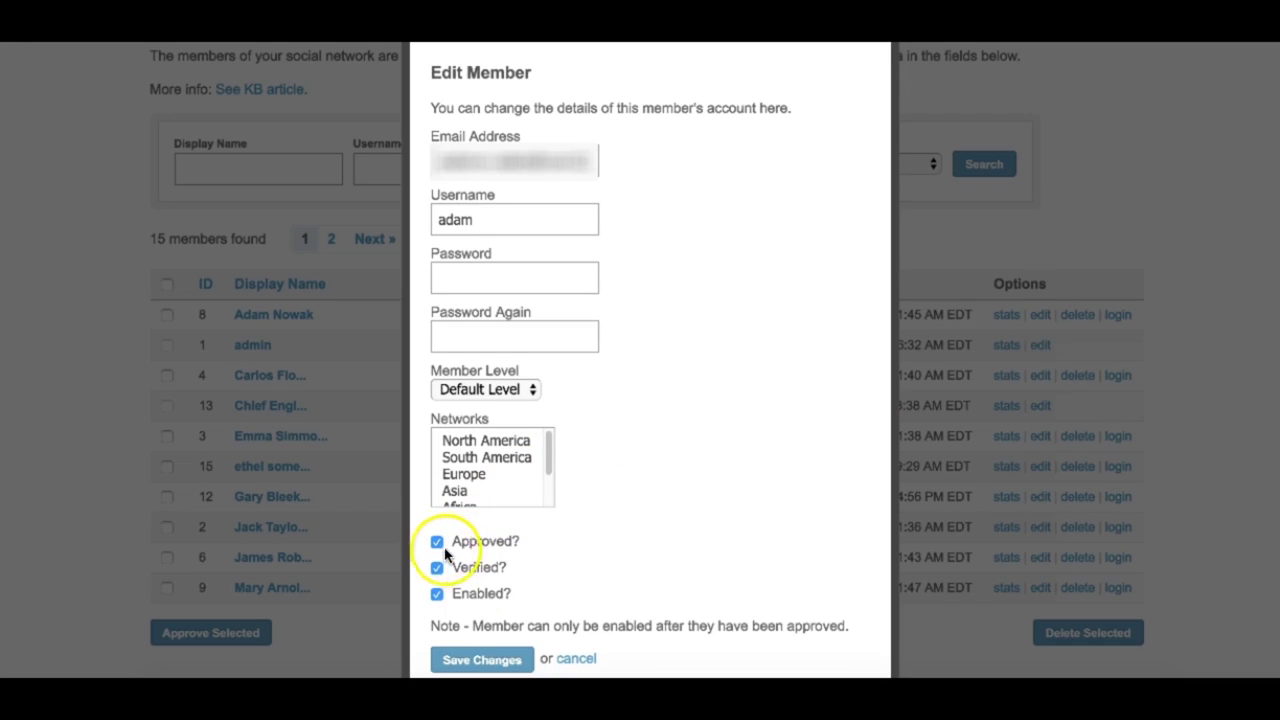
left_click(577, 658)
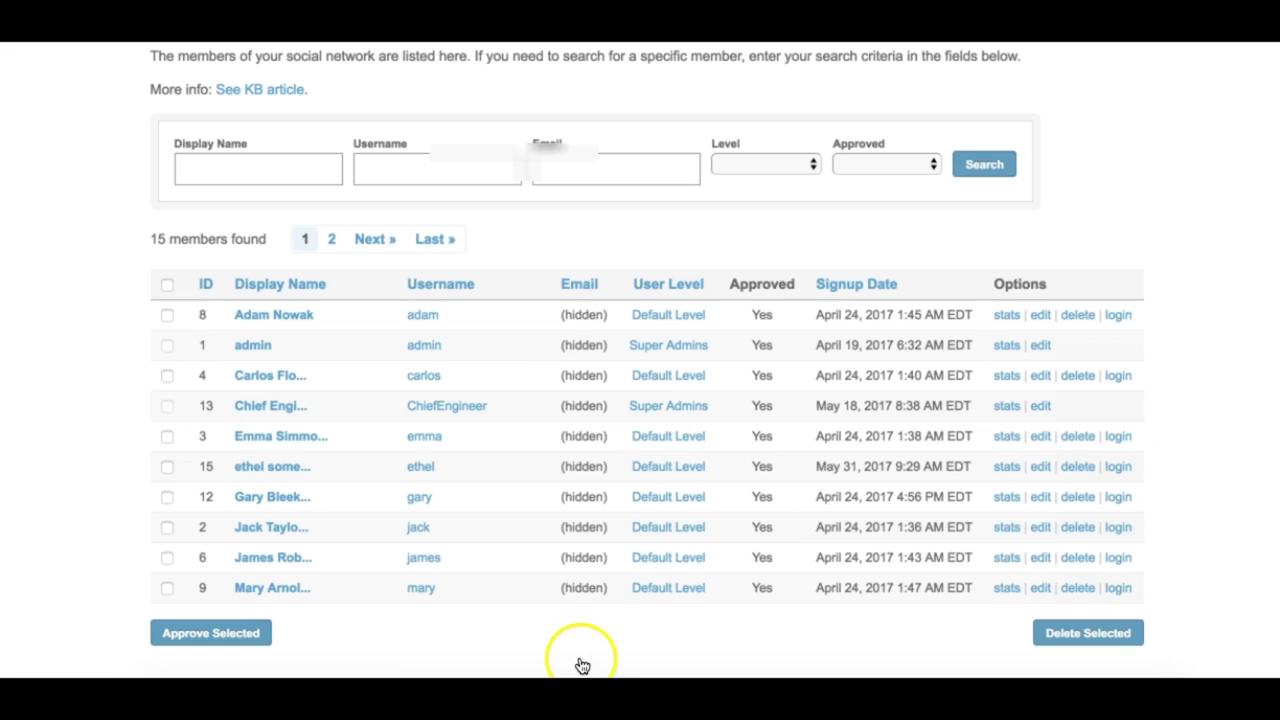
left_click(167, 315)
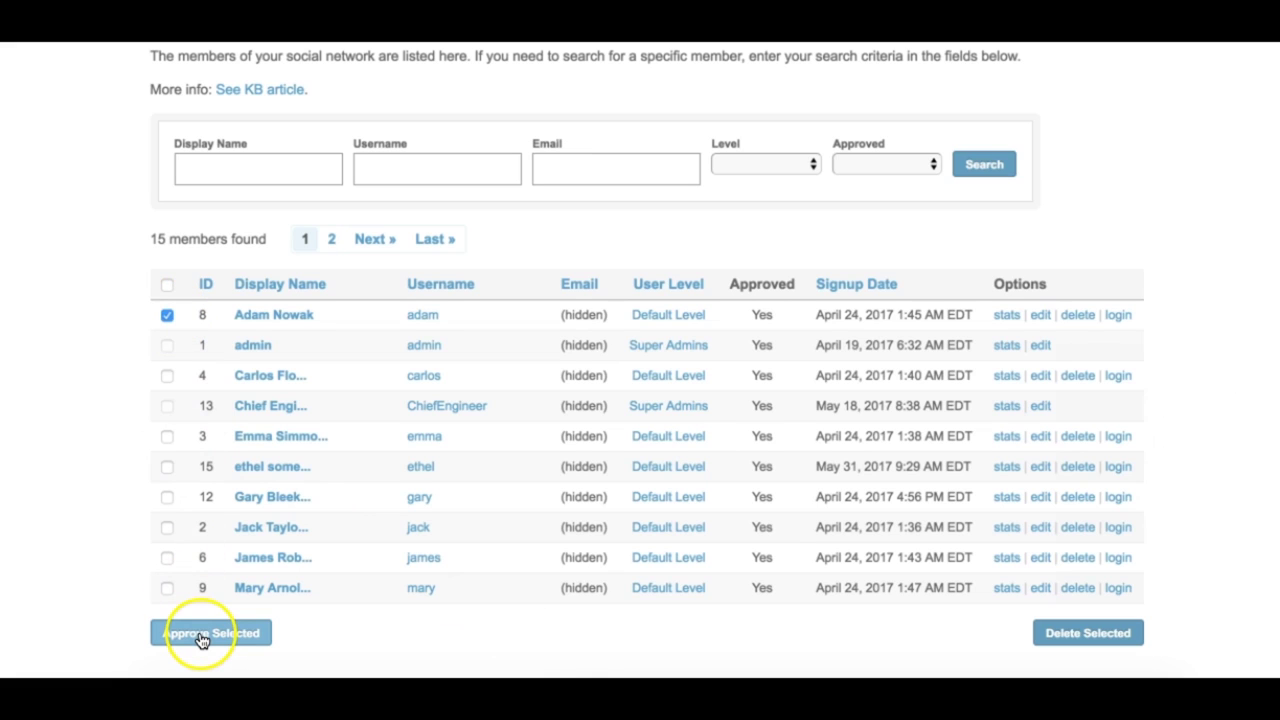
left_click(167, 316)
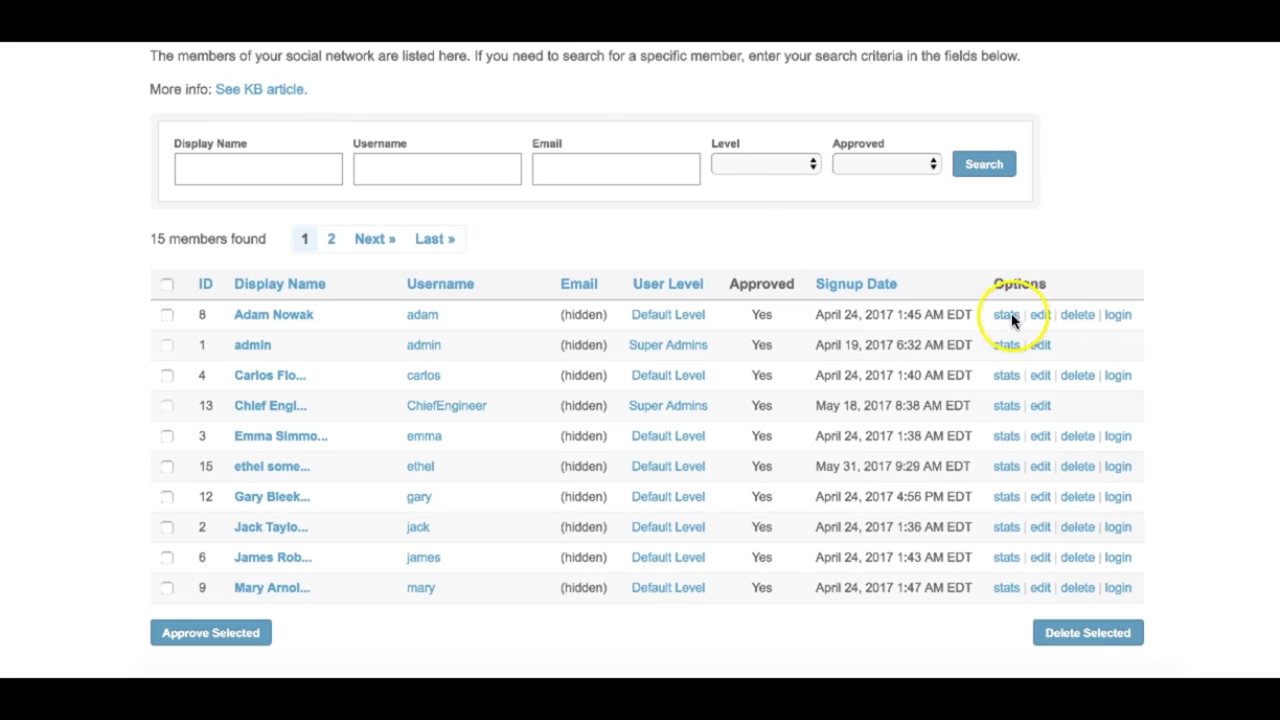
left_click(1036, 316)
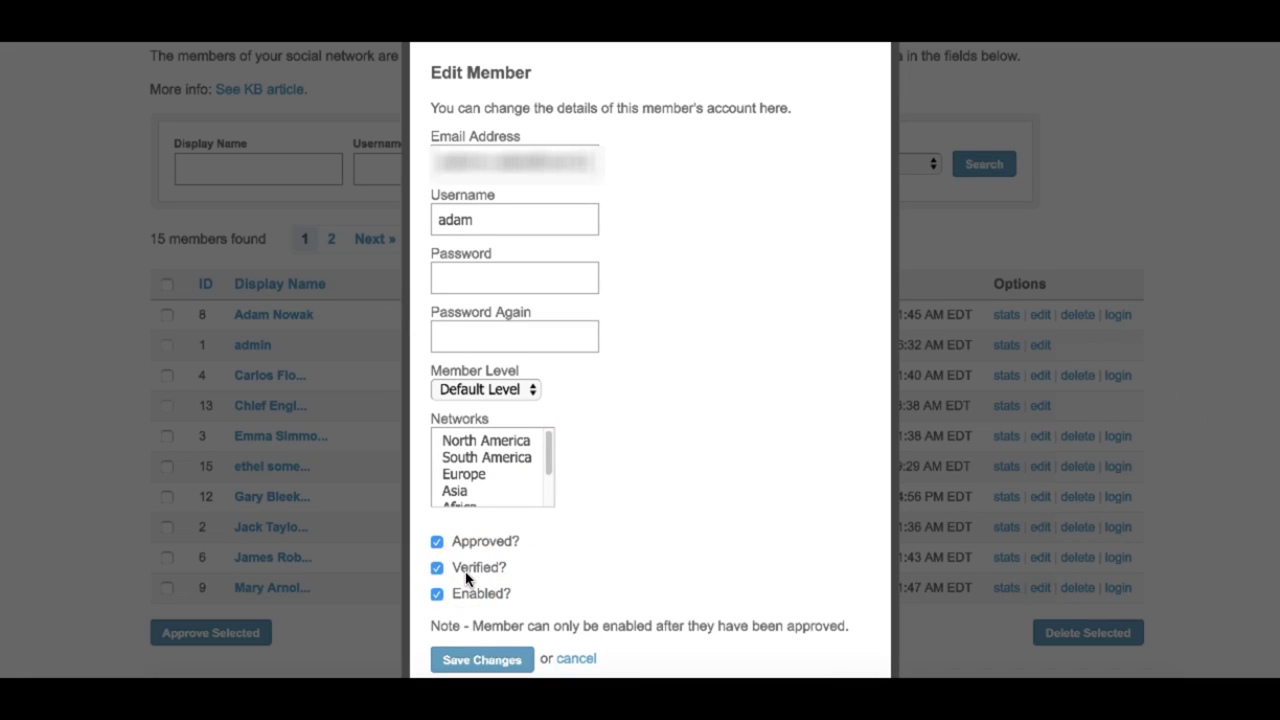
Review the Approved, Verified and Enabled checkboxes, then cancel the Edit Member form
left_click(437, 569)
left_click(574, 659)
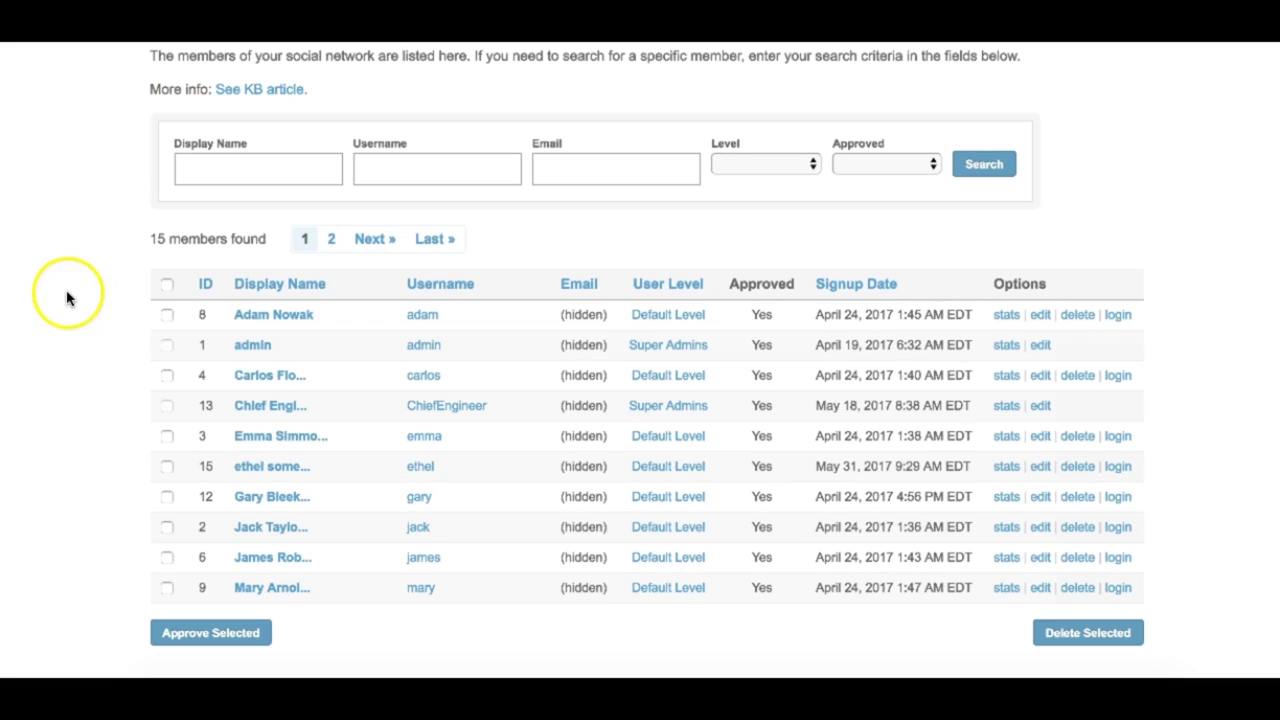
Tick member ID 8's row, then select all rows and clear all selections
left_click(167, 315)
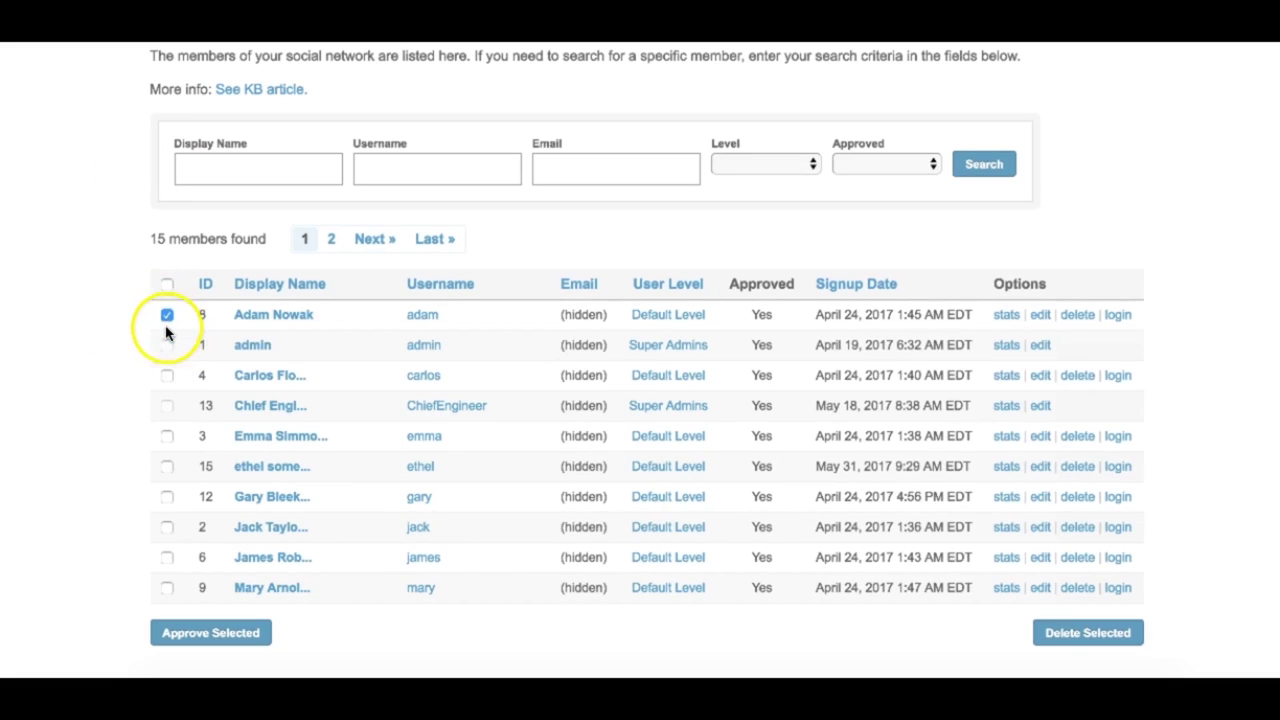
left_click(167, 285)
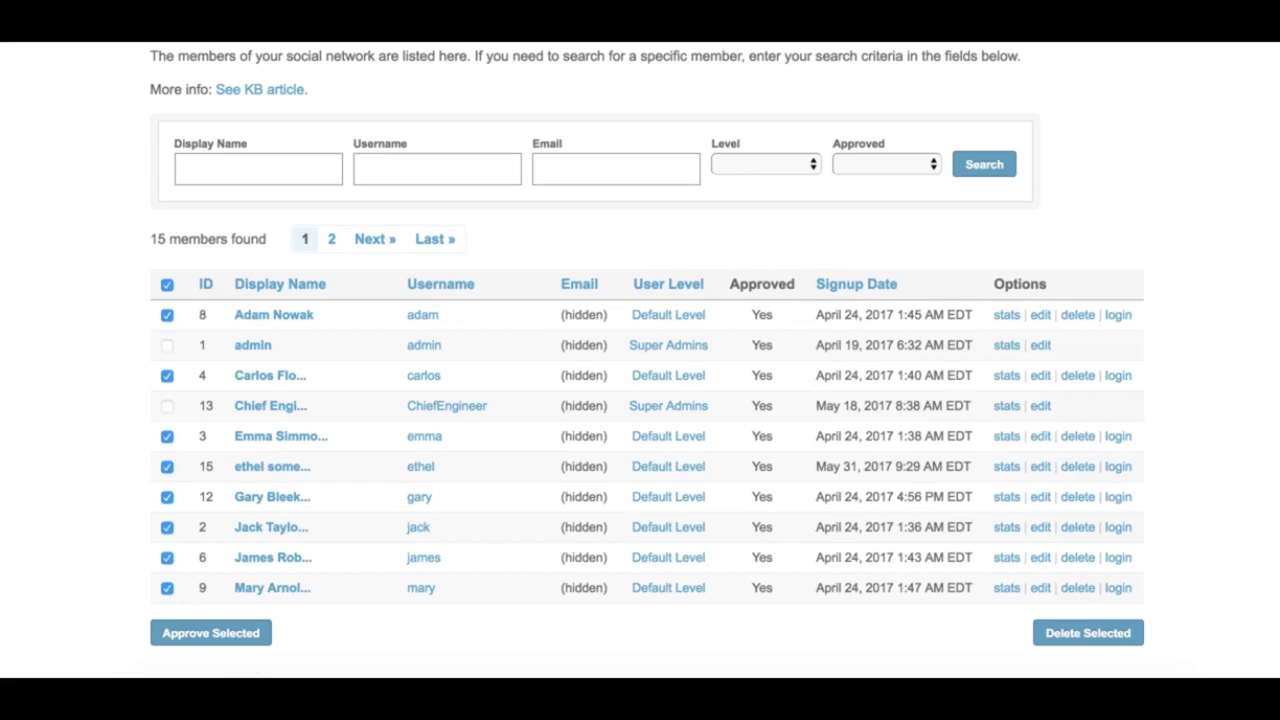
left_click(167, 287)
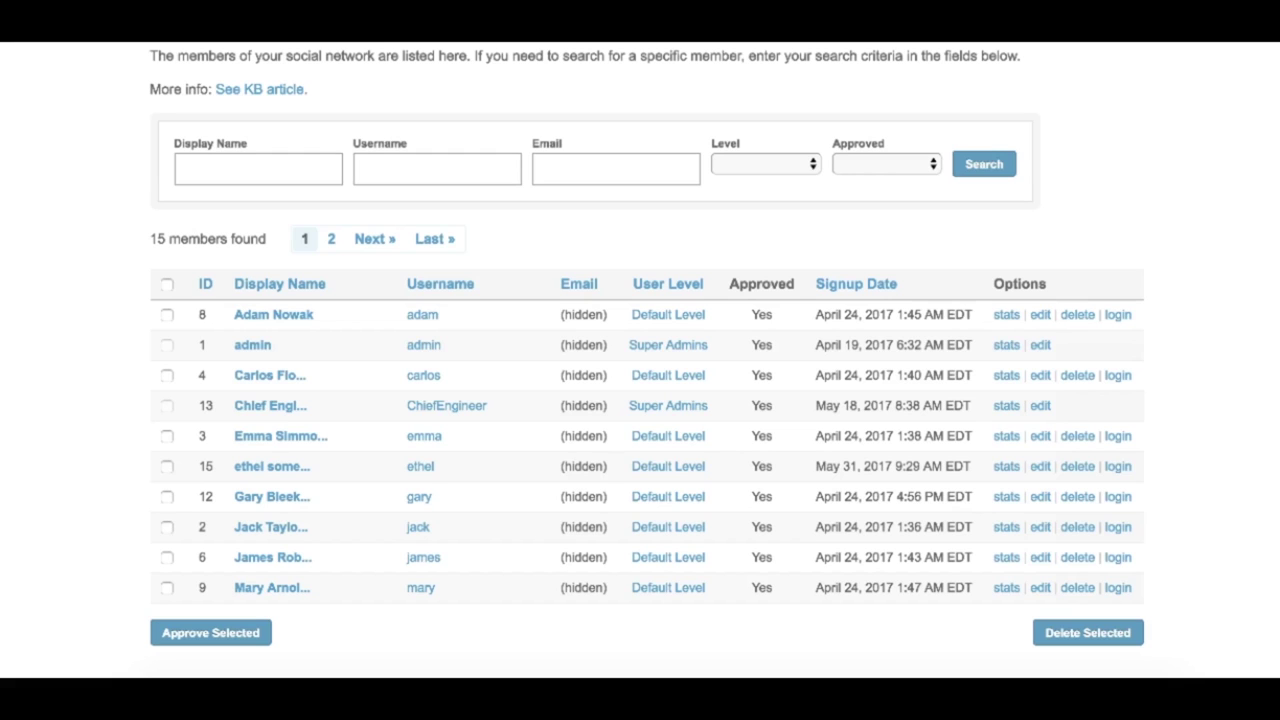
left_click(372, 245)
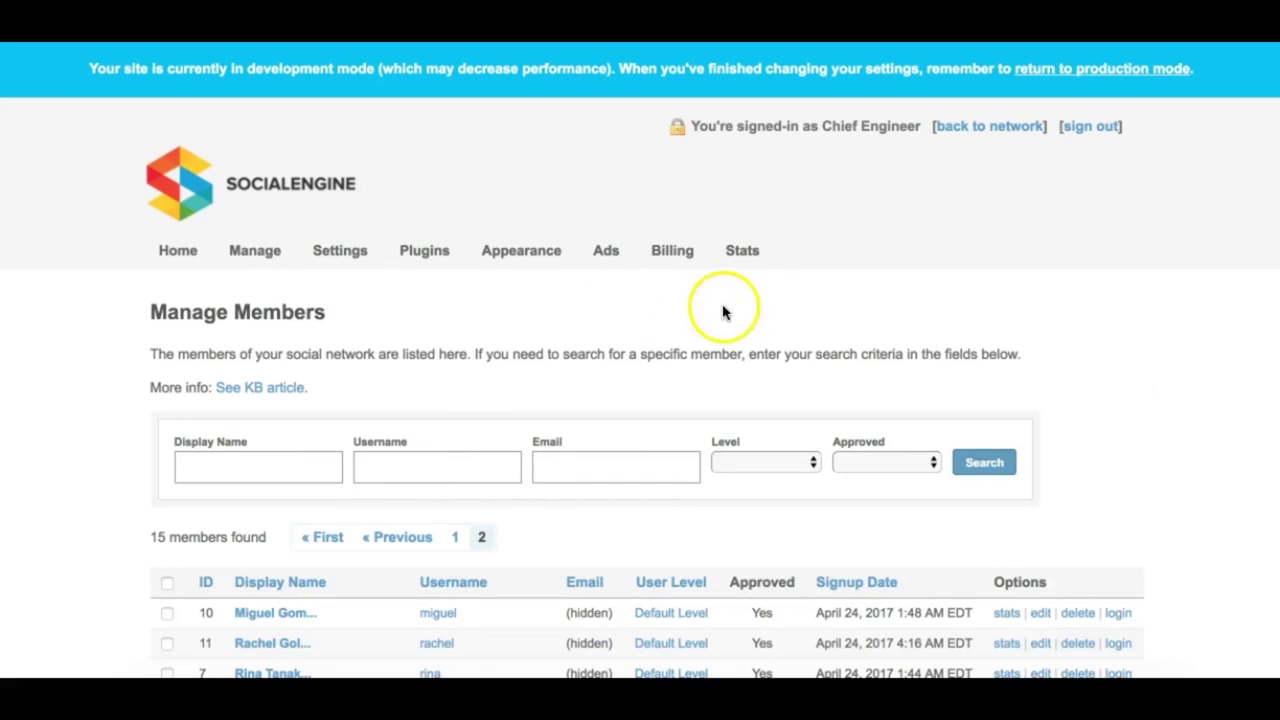
scroll(750, 300, "down", 2)
scroll(757, 301, "down", 2)
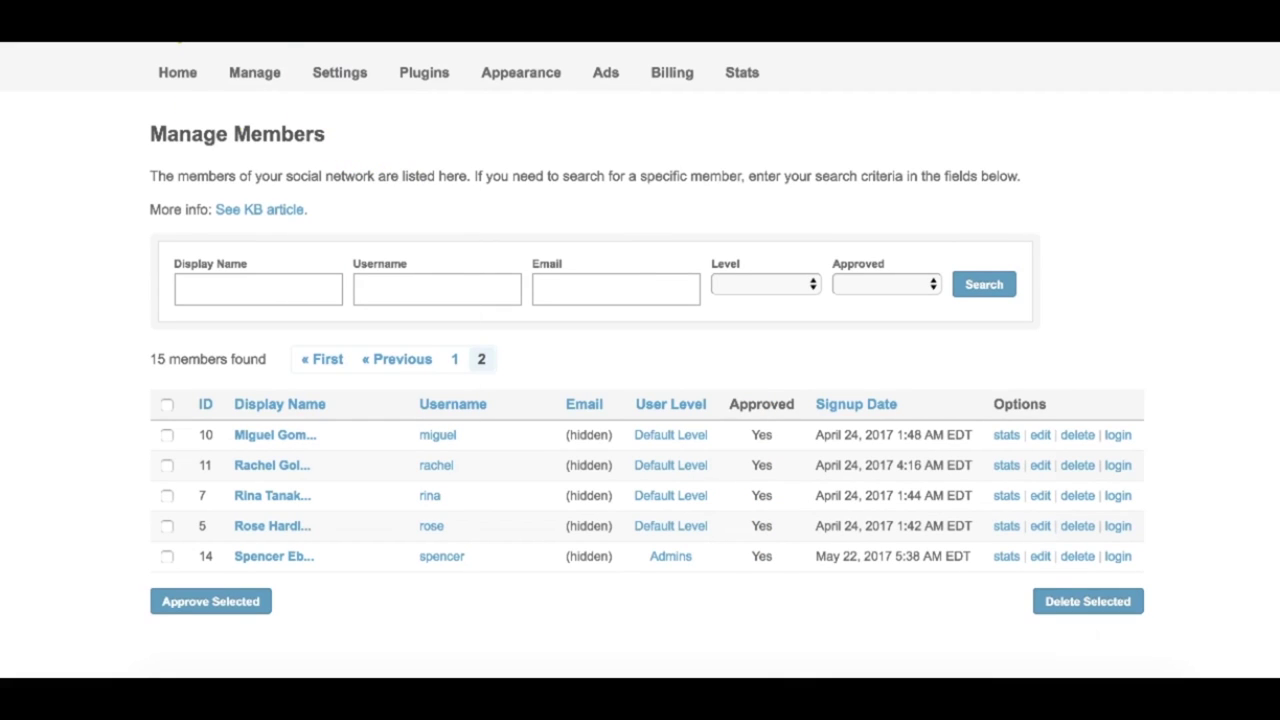
left_click(166, 436)
left_click(167, 466)
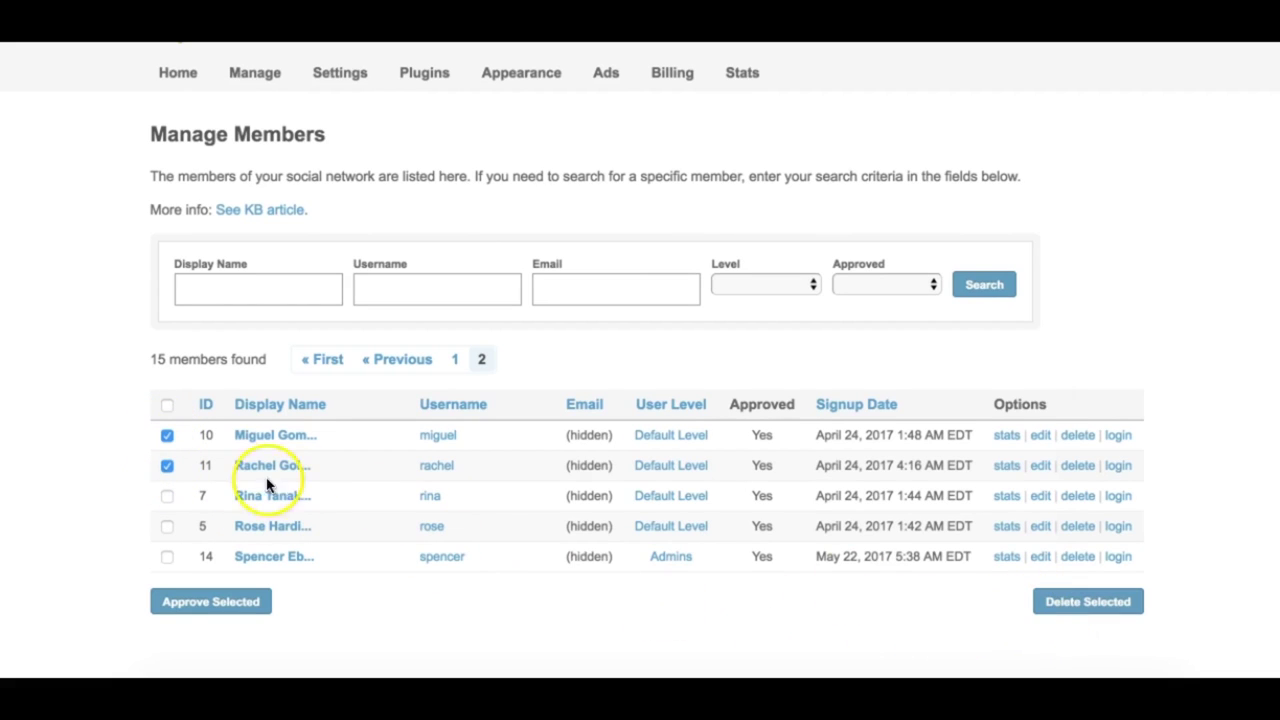
left_click(166, 436)
left_click(167, 465)
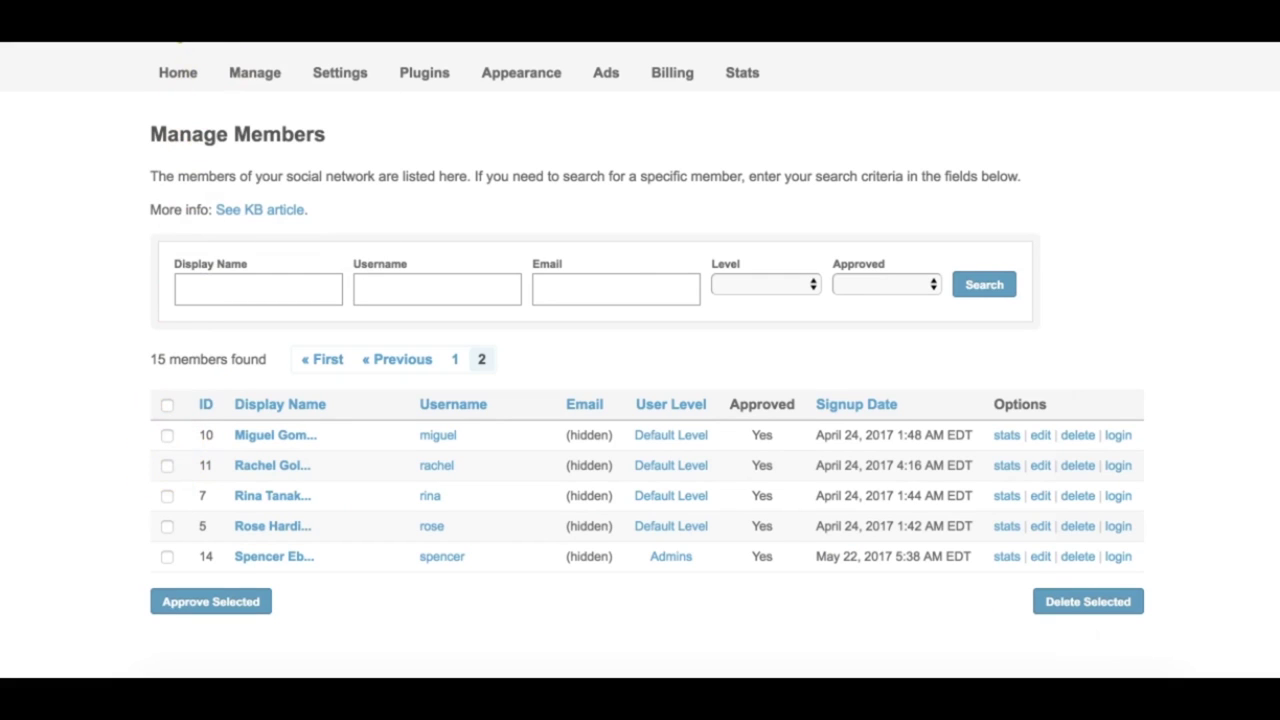